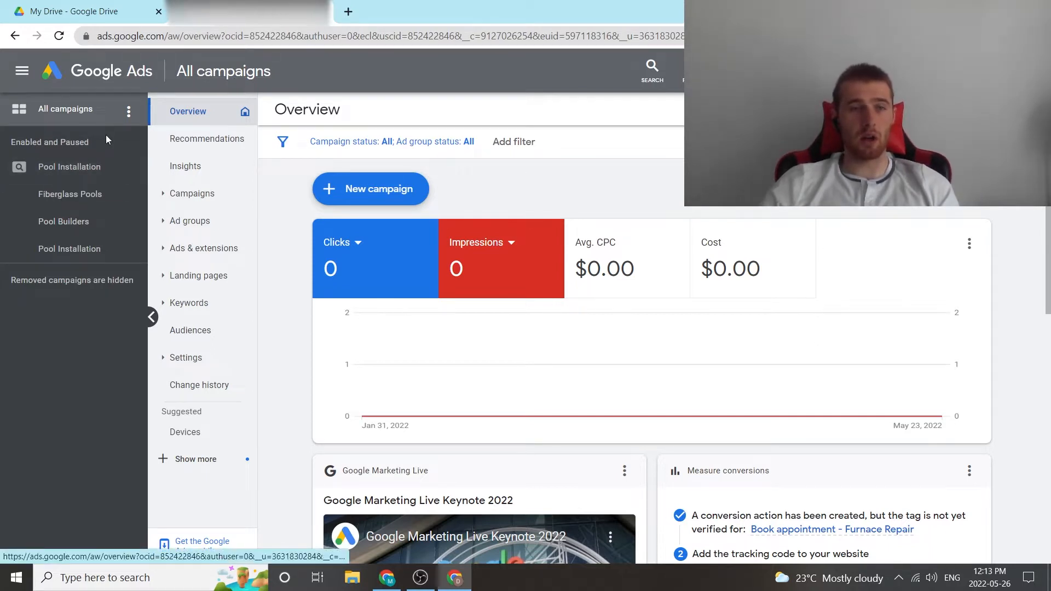
# Open the audience segments of the first Pool Installation campaign for editing.
pyautogui.click(57, 172)
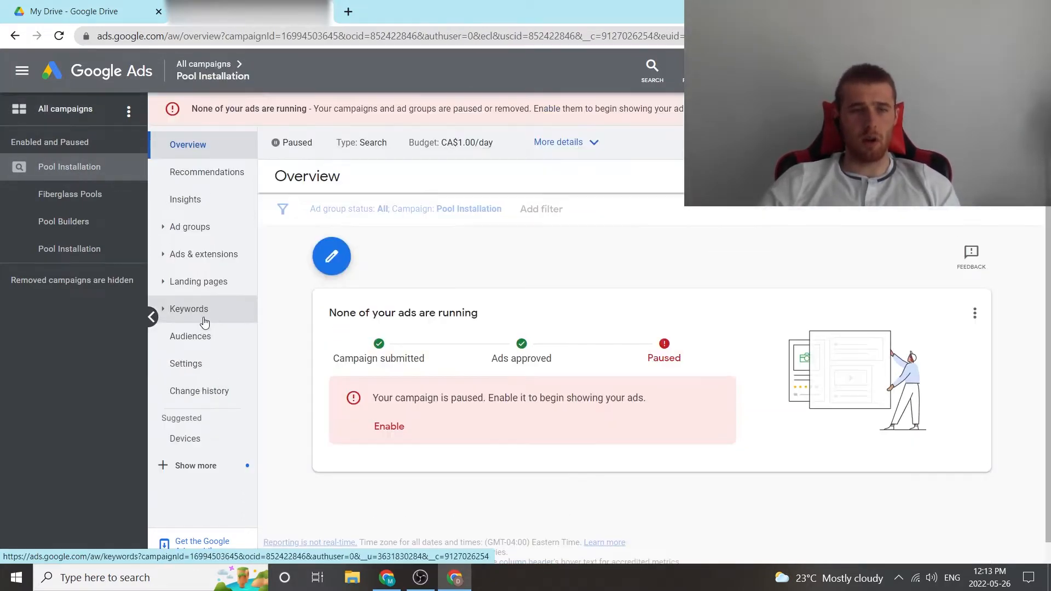
pyautogui.click(208, 342)
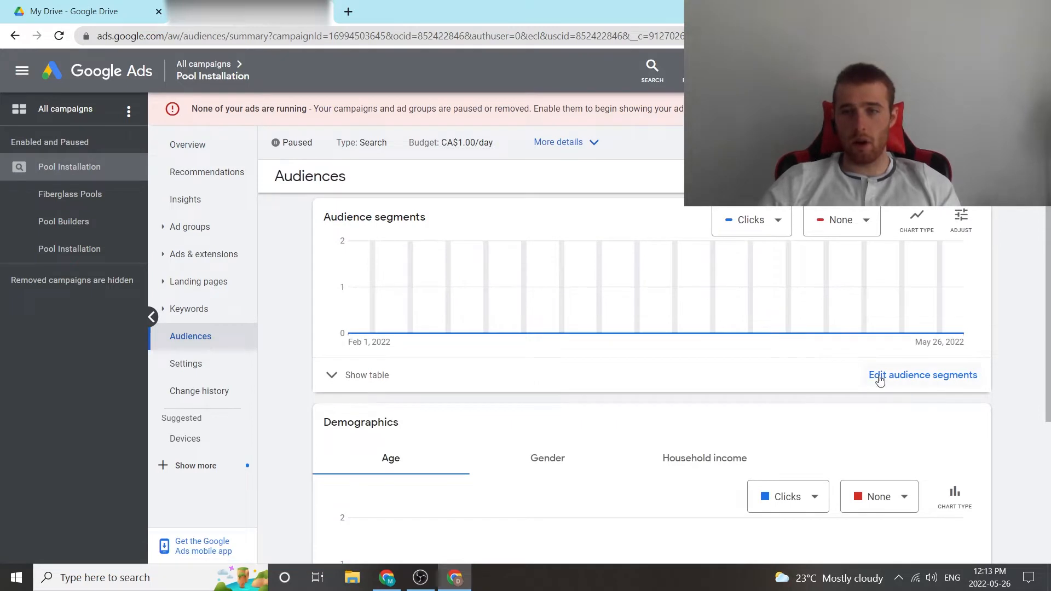
pyautogui.scroll(-4, 442, 370)
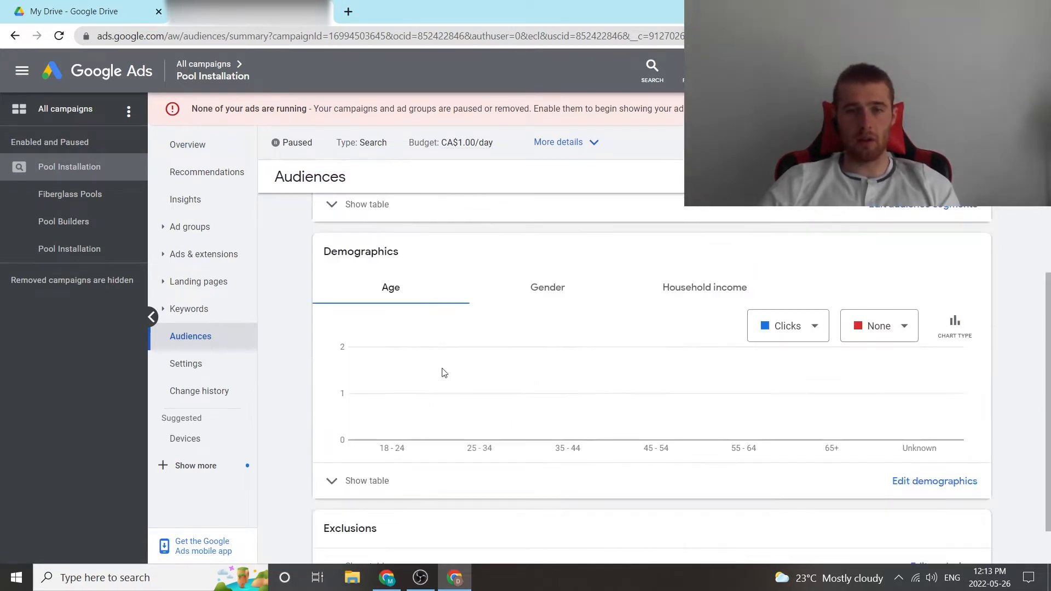
pyautogui.scroll(4, 601, 499)
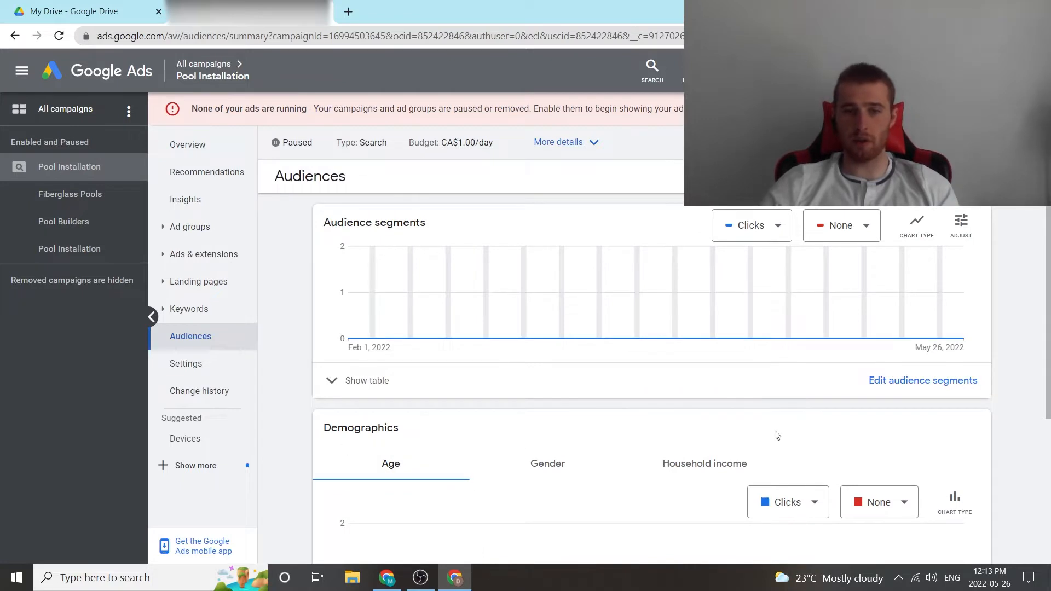
pyautogui.click(904, 383)
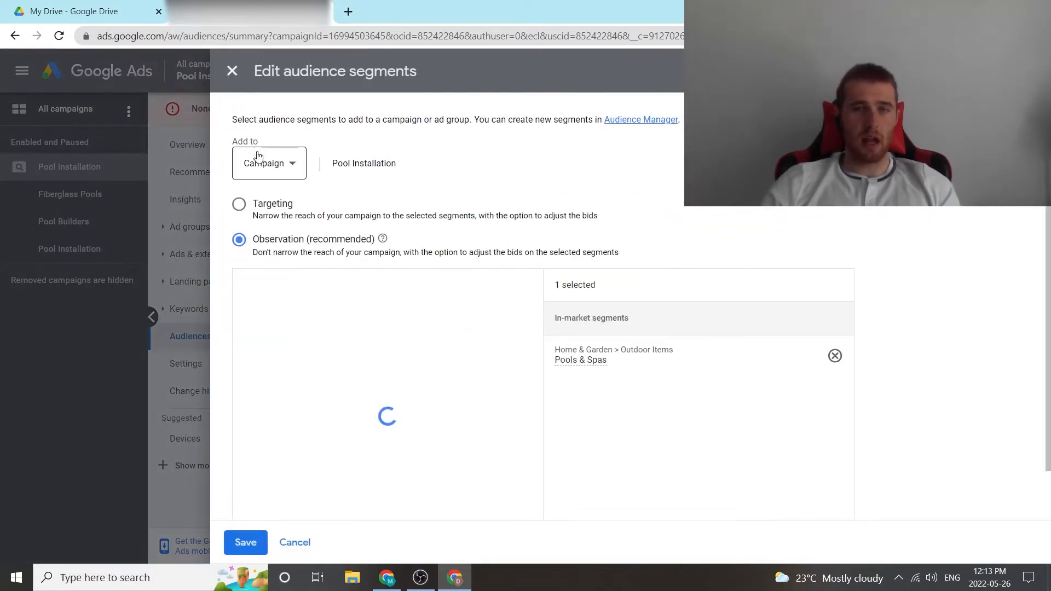
# Try Ad group as the level the audience segments are added to, and return it to Campaign.
pyautogui.click(267, 167)
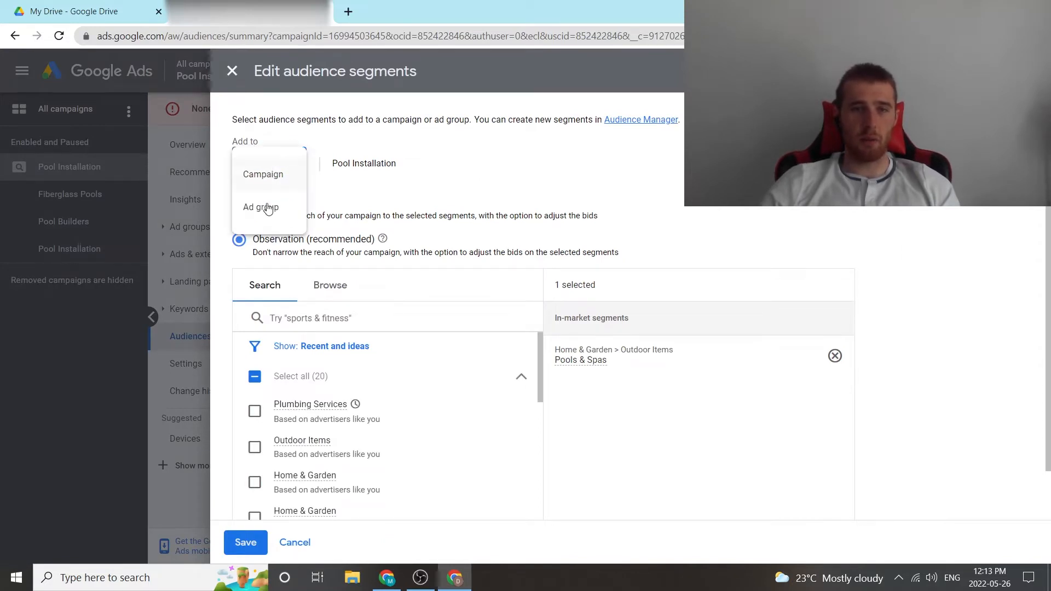
pyautogui.click(262, 182)
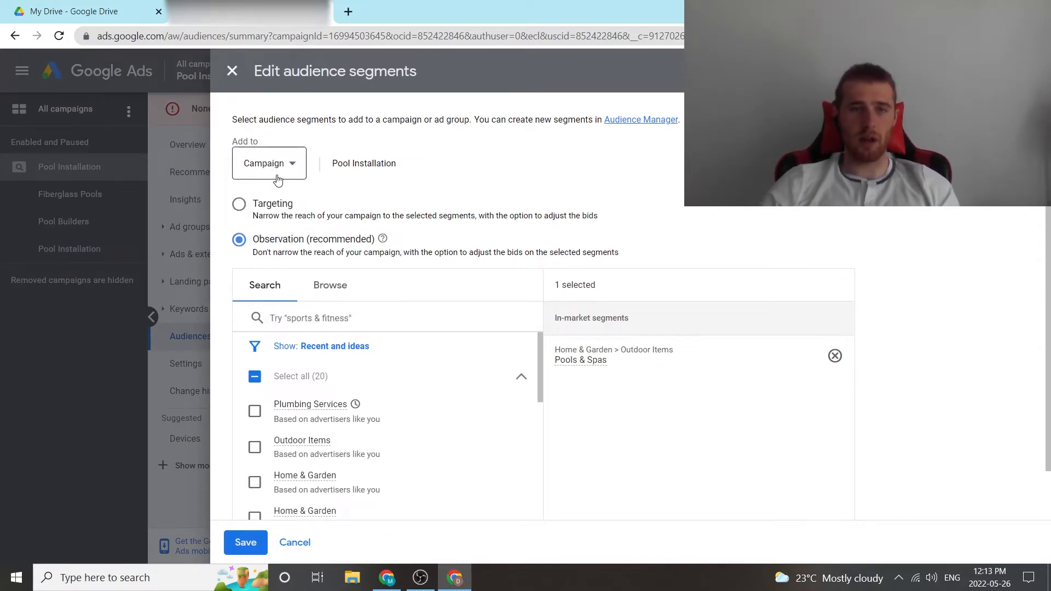
pyautogui.click(288, 166)
pyautogui.click(276, 218)
pyautogui.click(271, 165)
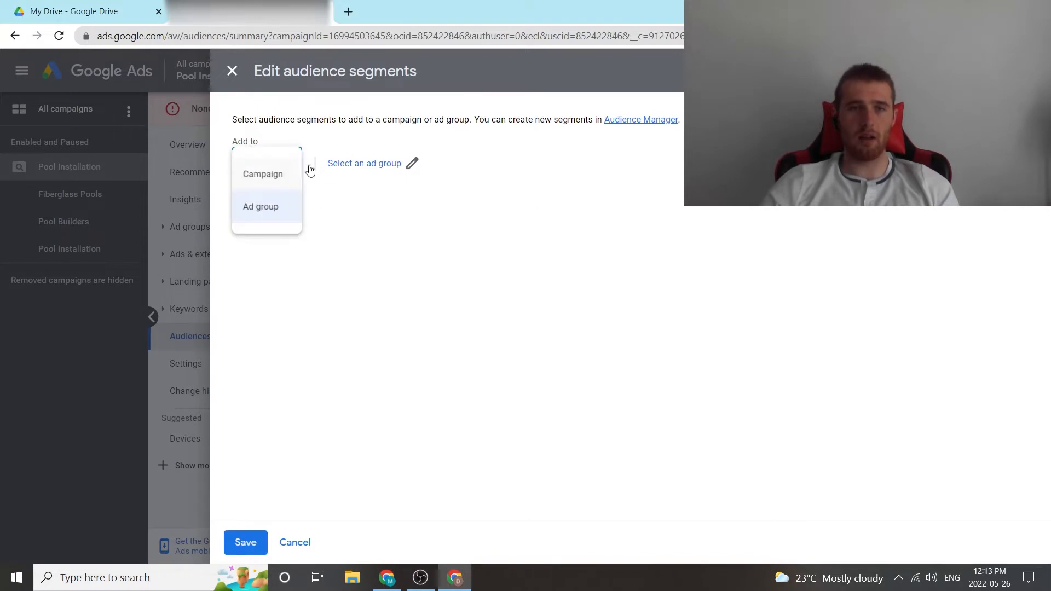
pyautogui.click(453, 164)
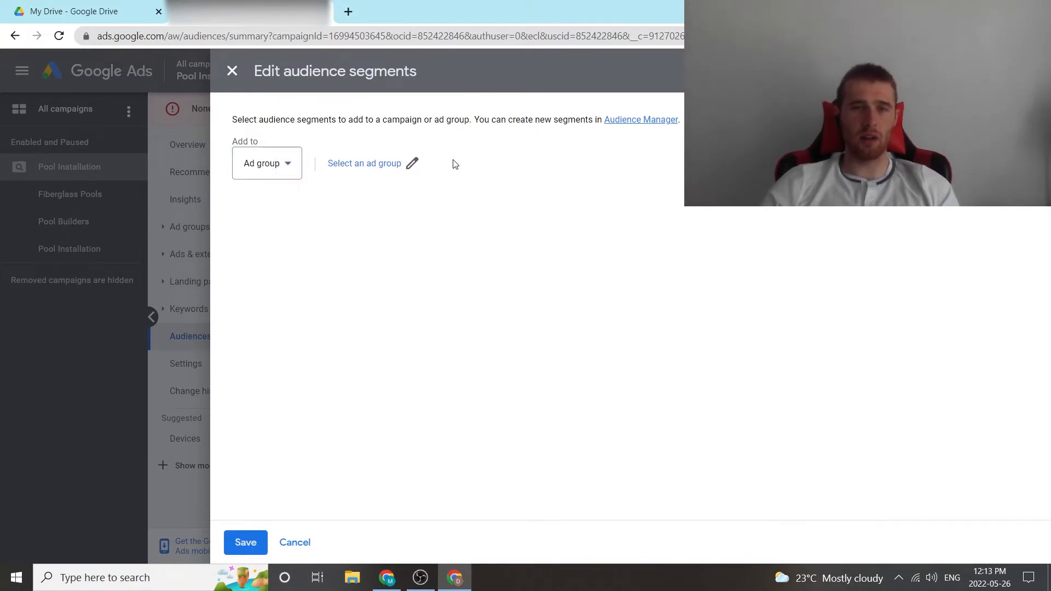
pyautogui.click(265, 163)
pyautogui.click(265, 175)
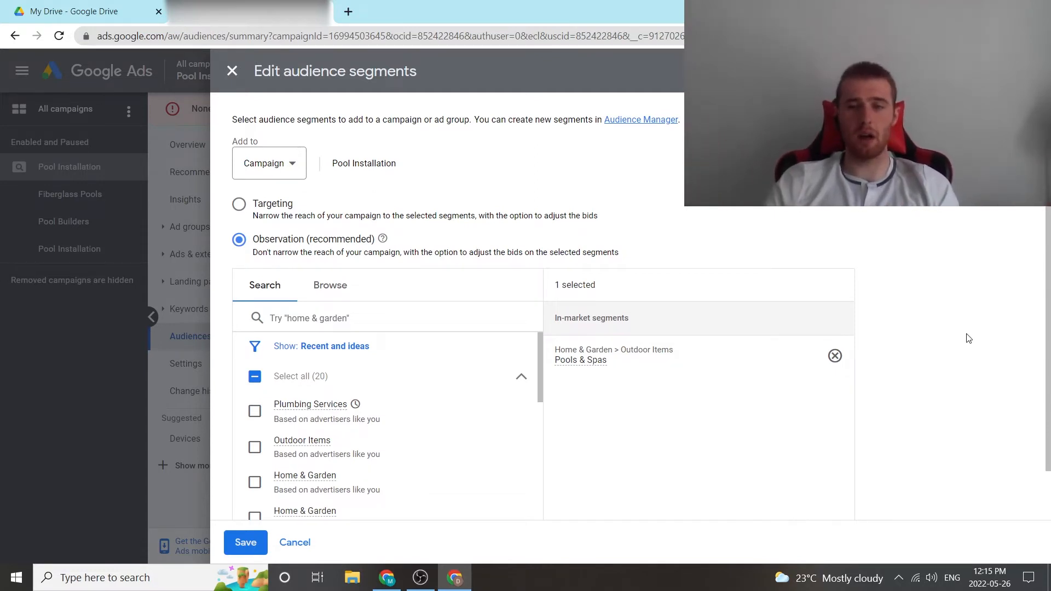
# Look through the suggested audience segments and remove Pools & Spas from the selected segments.
pyautogui.click(334, 317)
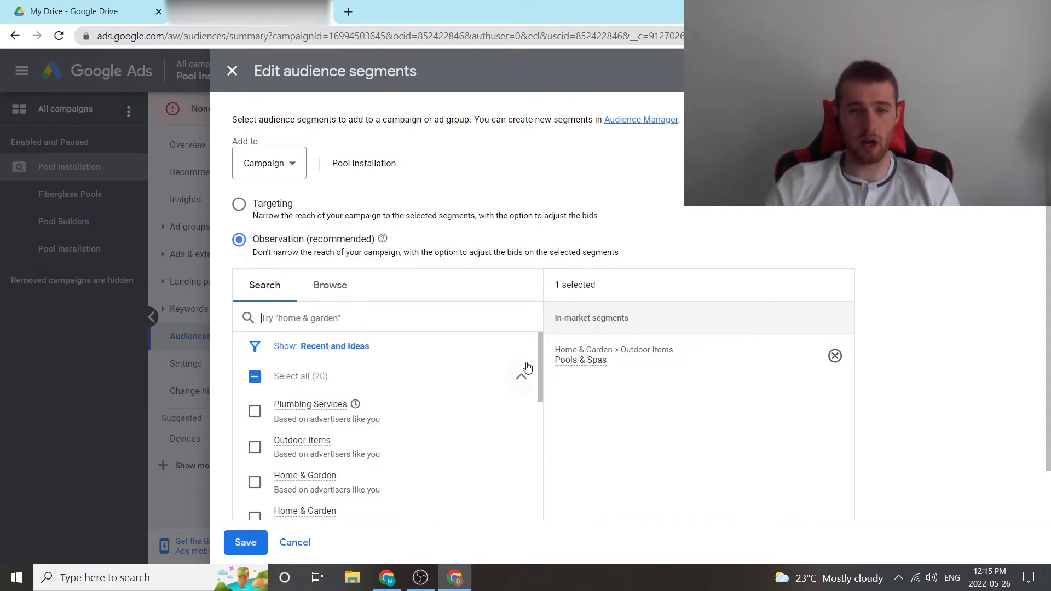
pyautogui.moveTo(540, 365); pyautogui.dragTo(532, 512)
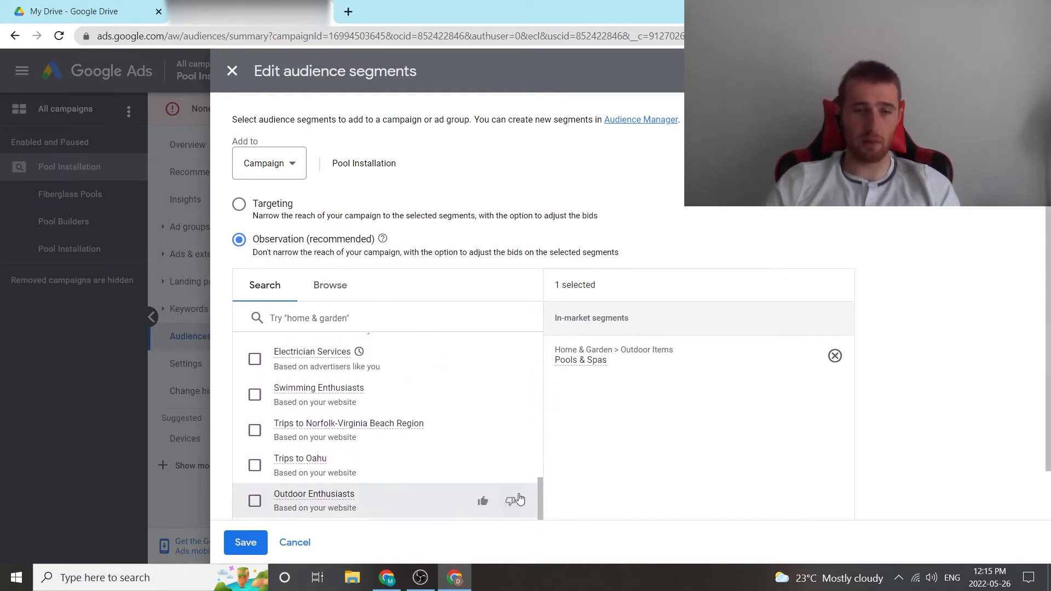
pyautogui.scroll(-1, 451, 420)
pyautogui.scroll(15, 432, 465)
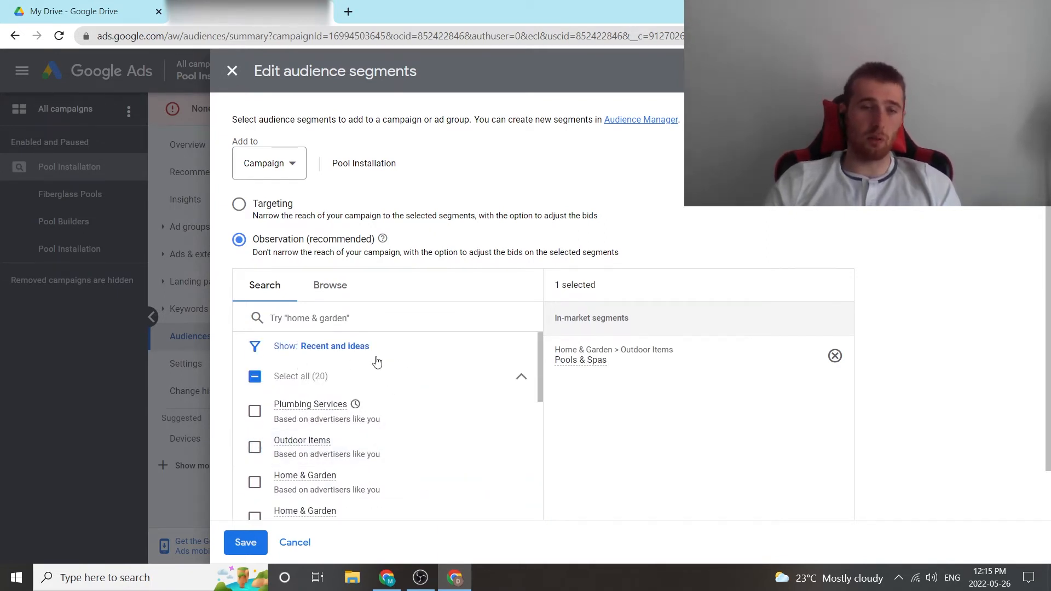
pyautogui.click(342, 327)
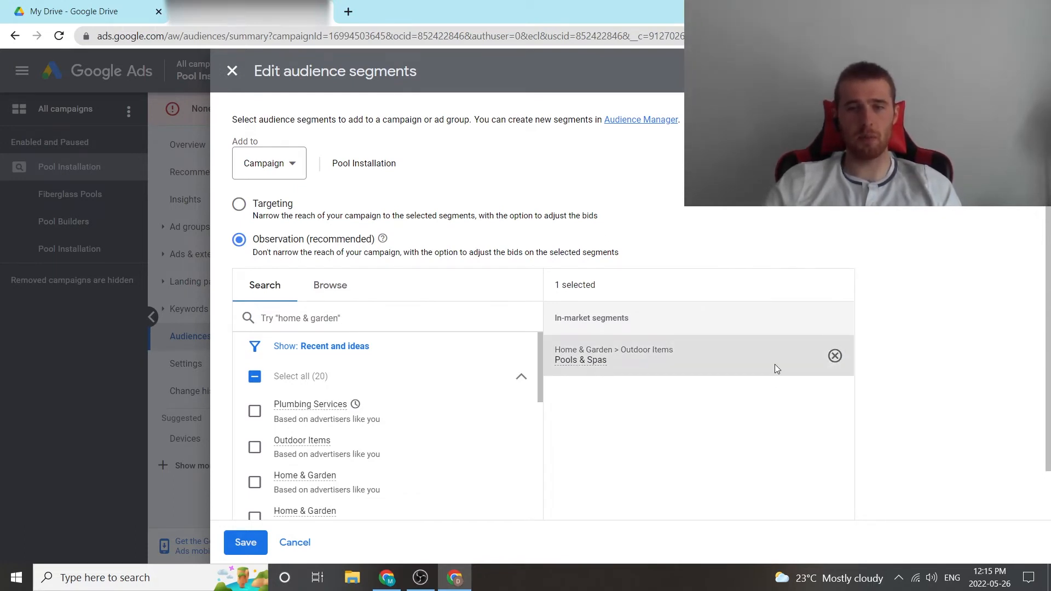
pyautogui.click(834, 356)
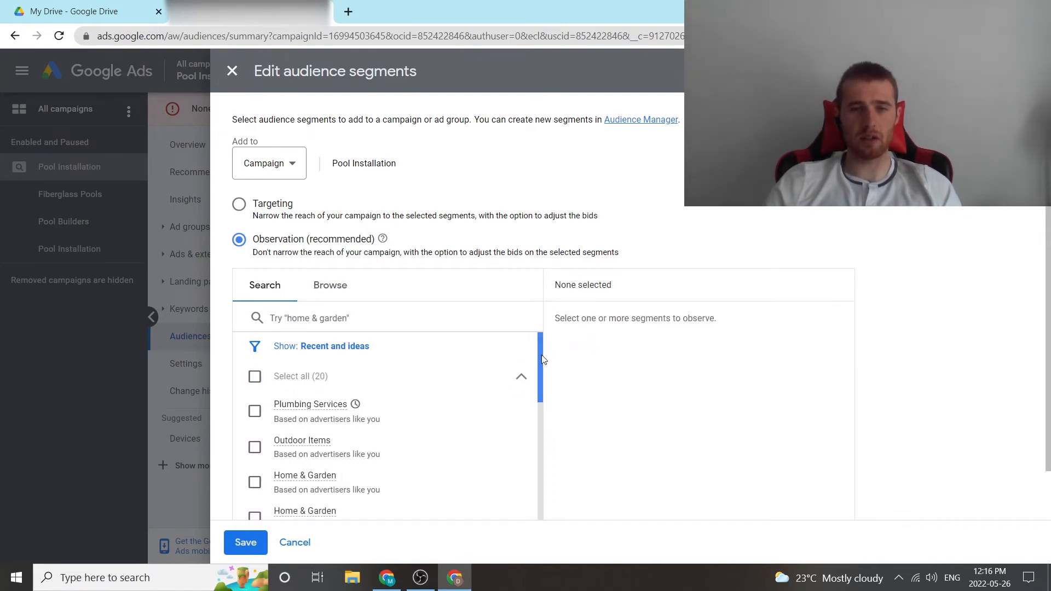
# Add the Swimming Enthusiasts affinity segment from the suggested ideas to the campaign's selection.
pyautogui.moveTo(543, 360); pyautogui.dragTo(539, 515)
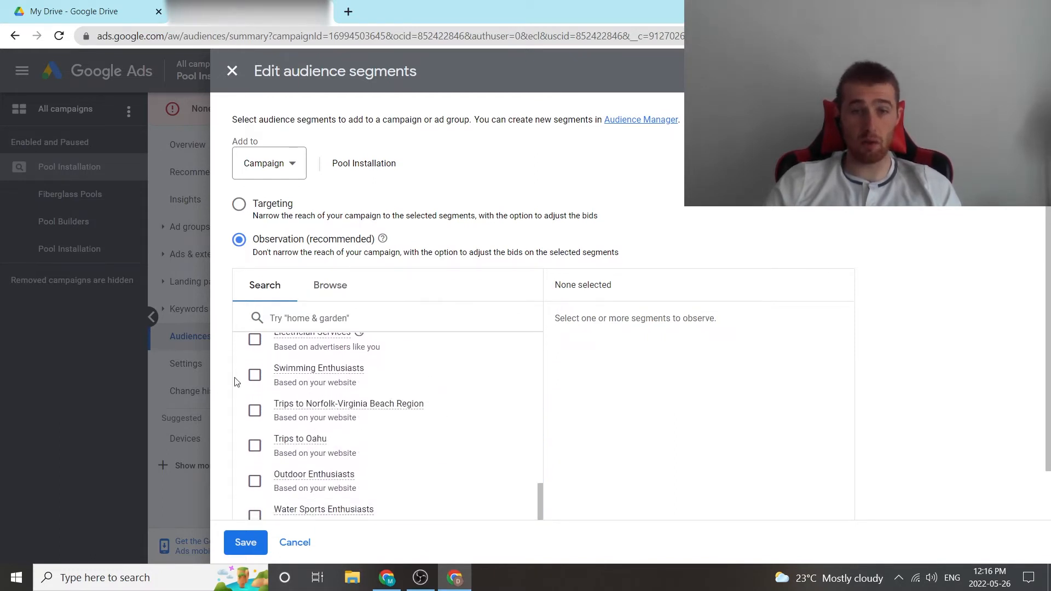
pyautogui.click(254, 375)
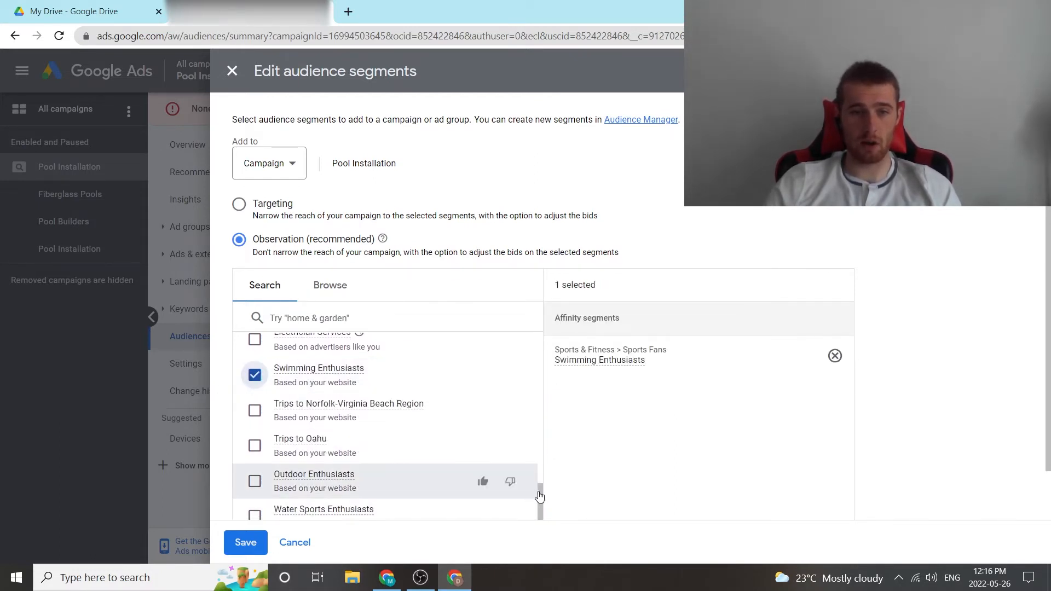
pyautogui.moveTo(540, 492)
pyautogui.mouseDown()
pyautogui.moveTo(539, 523)
pyautogui.moveTo(543, 460)
pyautogui.moveTo(542, 503)
pyautogui.mouseUp()
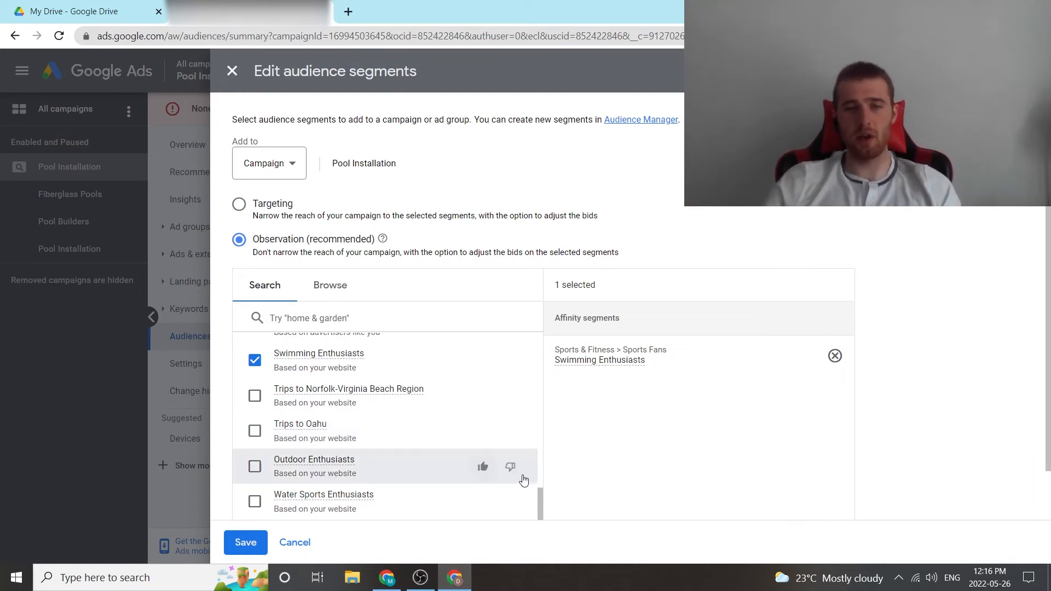
# Search the segments for "pool" and add the in-market segments Pools & Spas, Garden & Outdoor Furniture and Outdoor Furniture Sets.
pyautogui.moveTo(539, 494); pyautogui.dragTo(543, 441)
pyautogui.scroll(5, 530, 437)
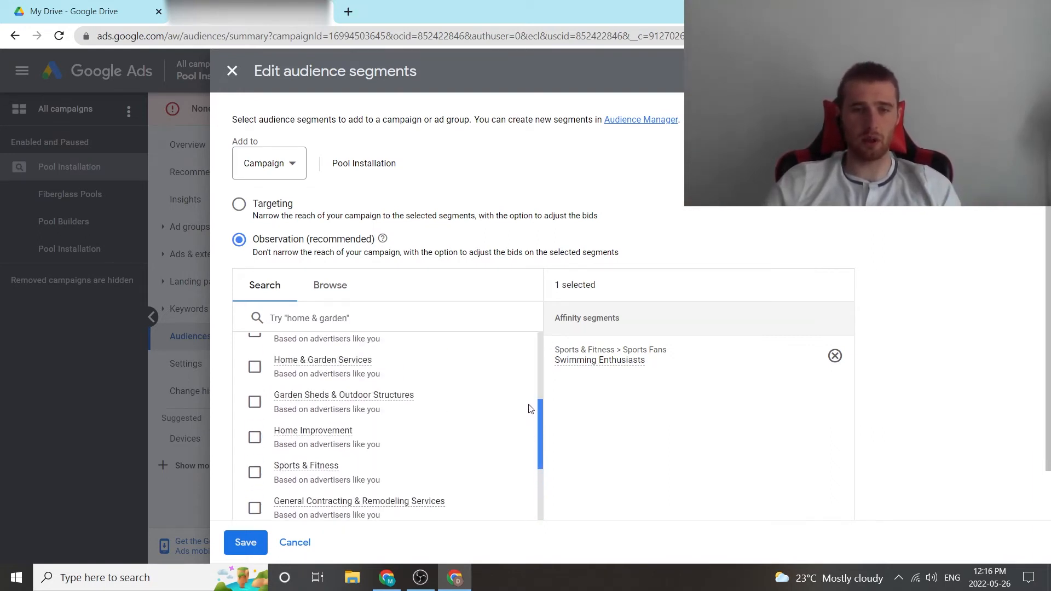
pyautogui.click(357, 317)
pyautogui.write('pool')
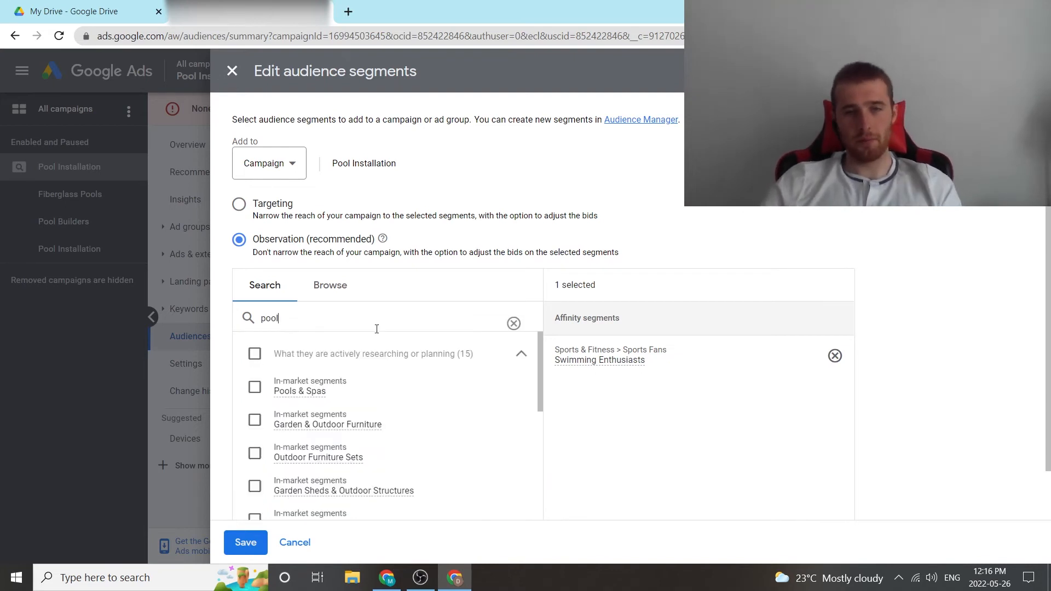
pyautogui.click(255, 386)
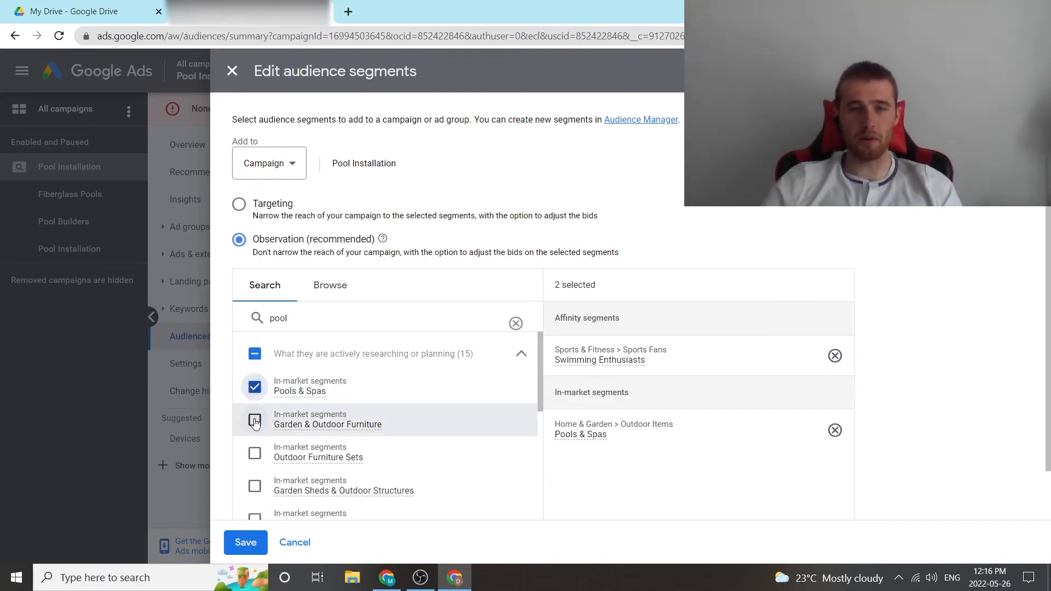
pyautogui.click(255, 421)
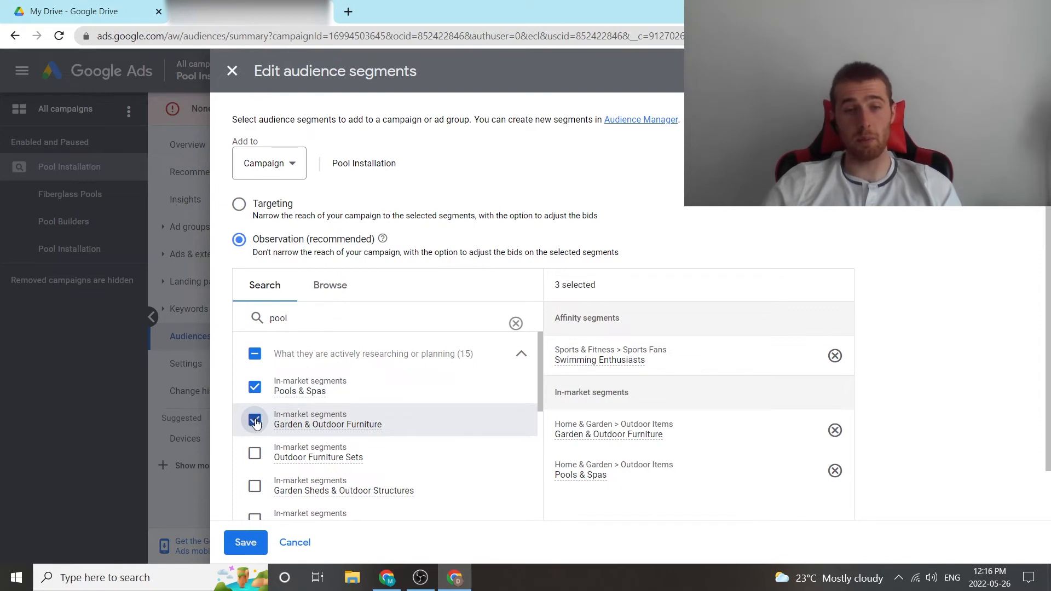
pyautogui.moveTo(293, 429)
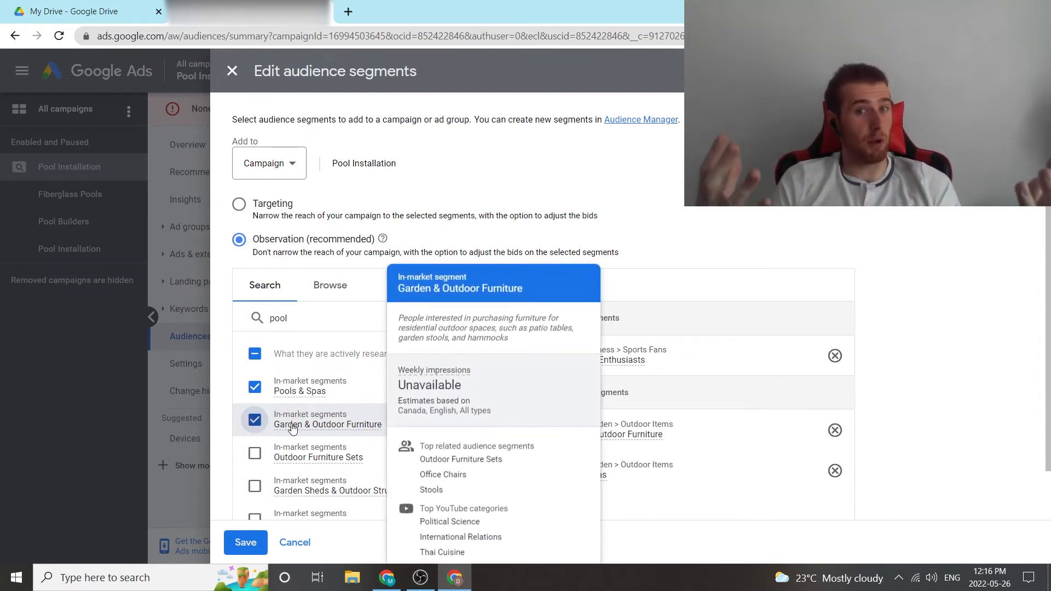
pyautogui.click(255, 460)
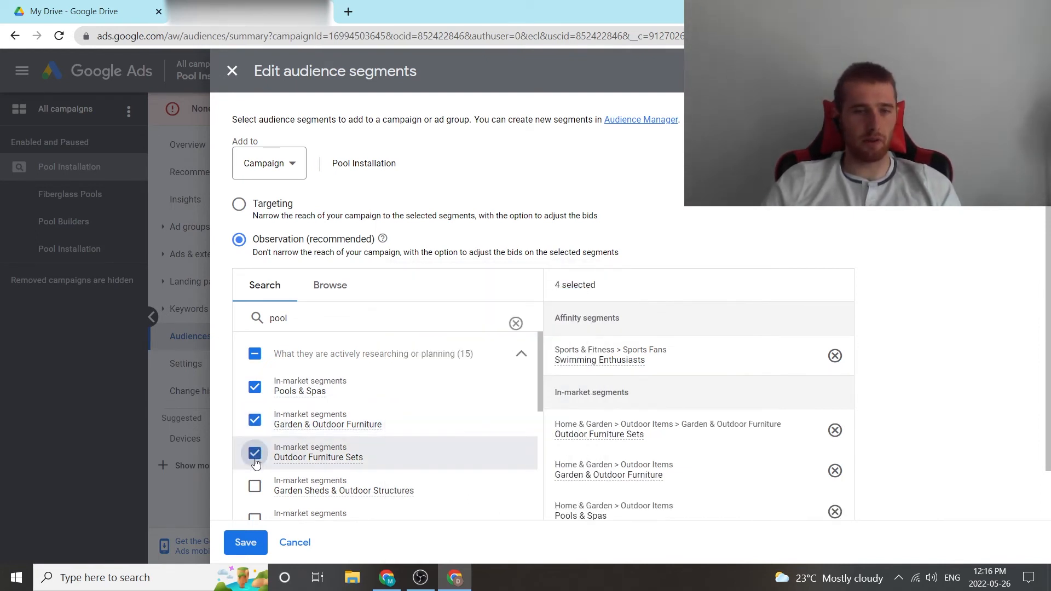
# Add the in-market segments Garden Sheds & Outdoor Structures, BBQs & Grills and Landscape Design, and save the campaign's audience segments.
pyautogui.moveTo(541, 382); pyautogui.dragTo(540, 422)
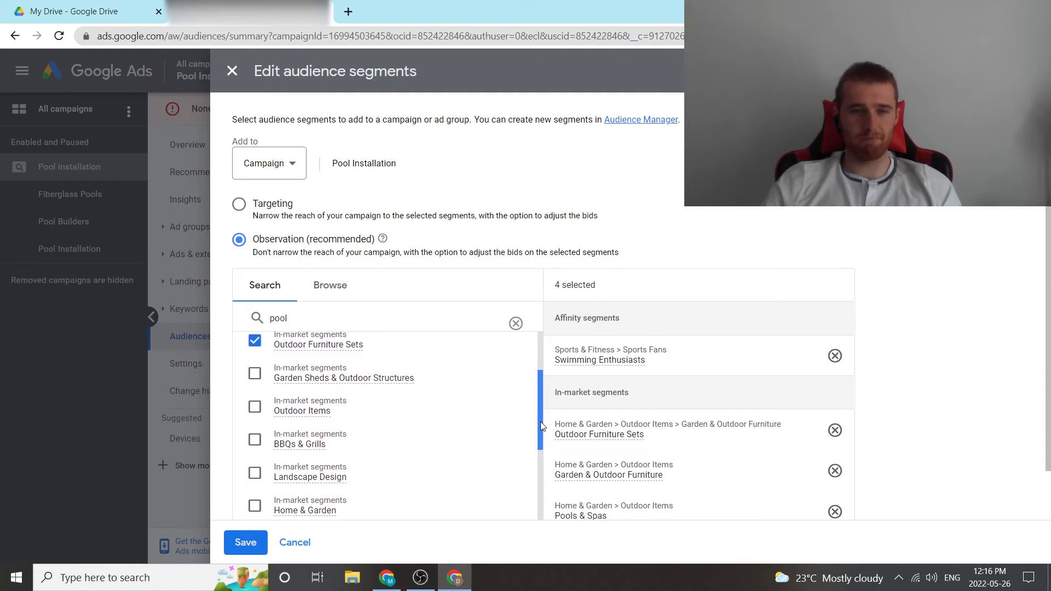
pyautogui.click(255, 374)
pyautogui.click(255, 436)
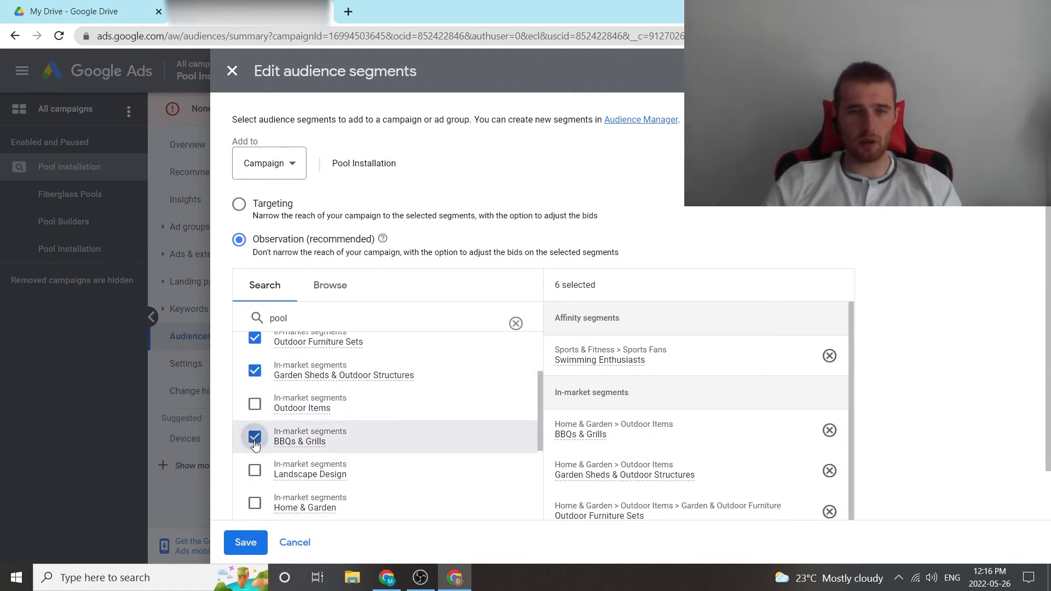
pyautogui.click(252, 473)
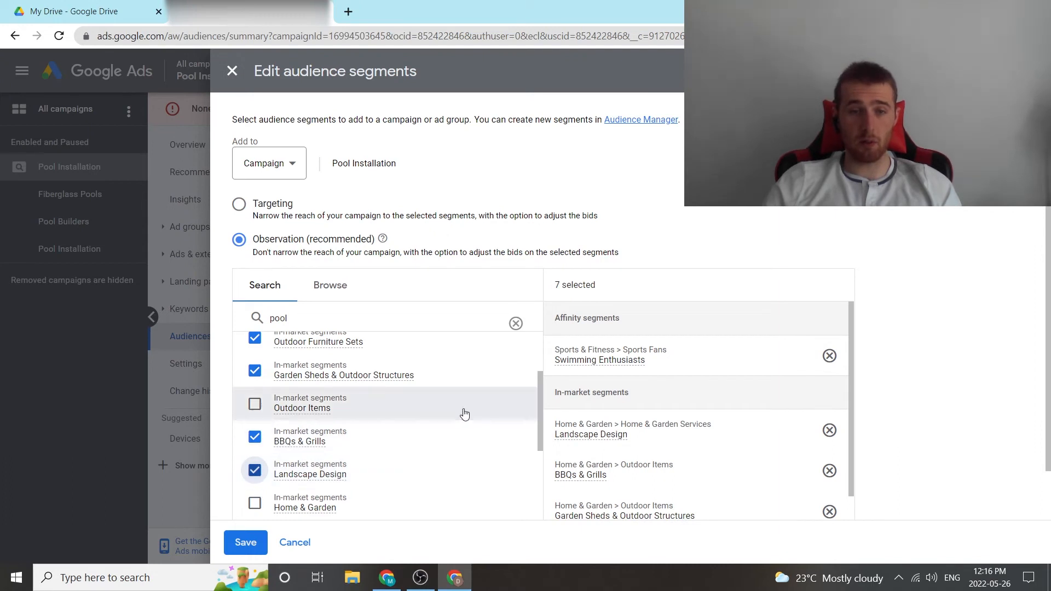
pyautogui.scroll(-1, 540, 437)
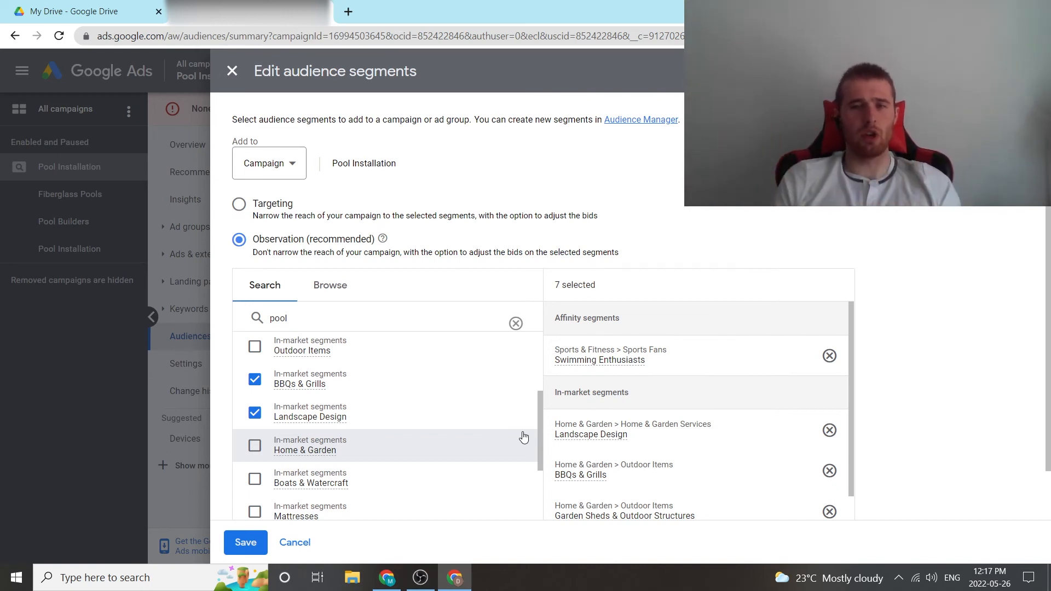
pyautogui.scroll(-1, 917, 345)
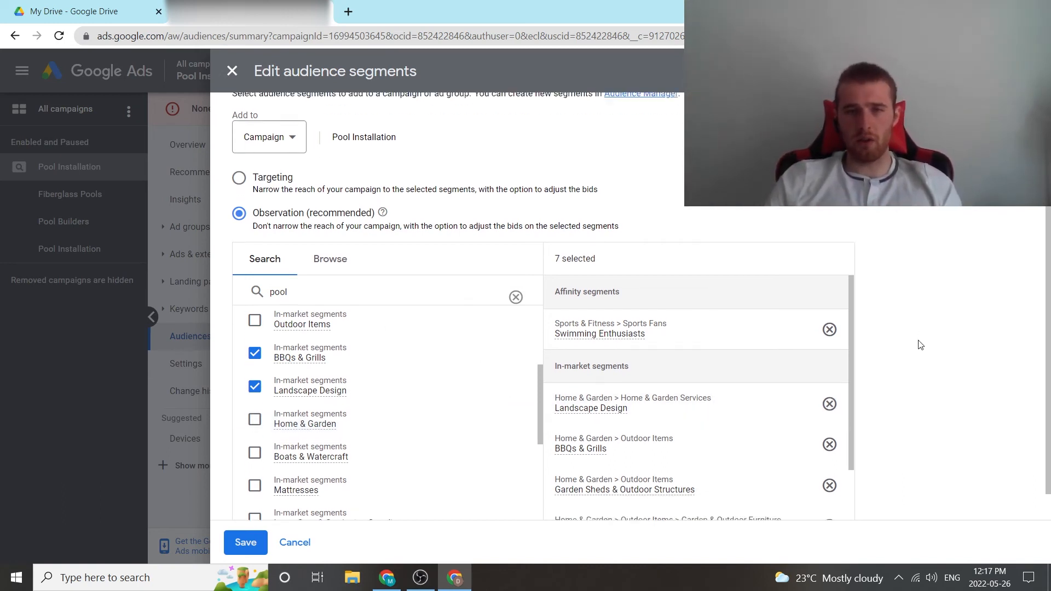
pyautogui.click(241, 543)
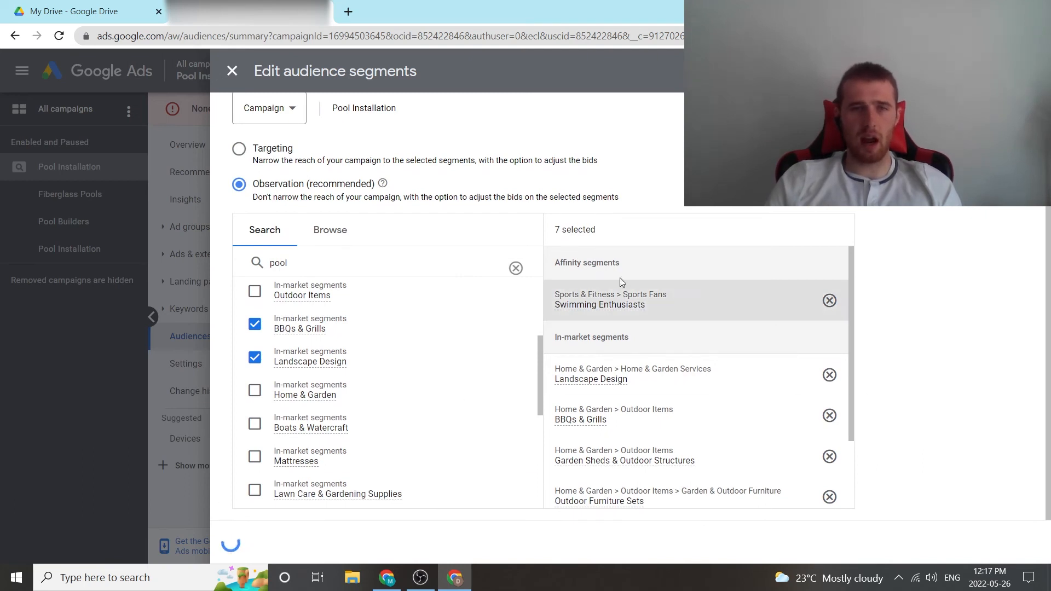